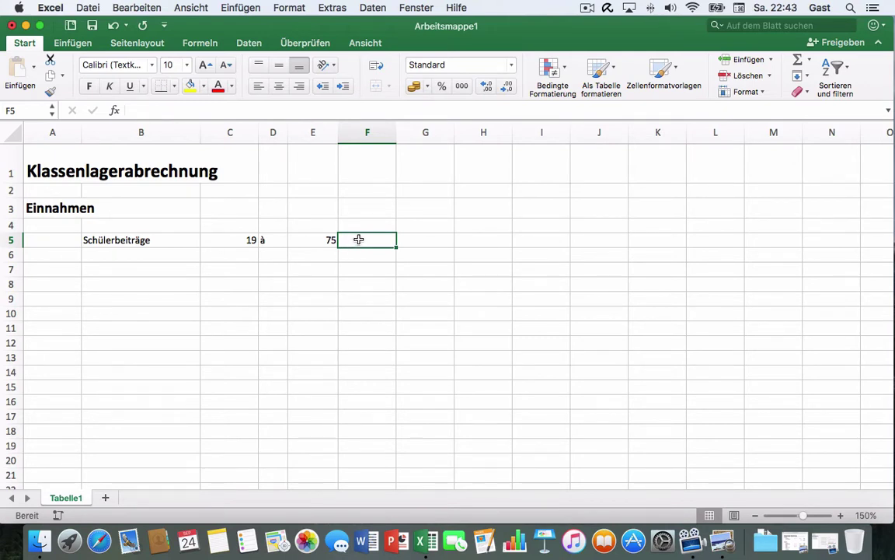
- Put cell F5 into edit mode beside the Schülerbeiträge figures 19 and 75
{"action": "double_click", "coordinate": [358, 239]}
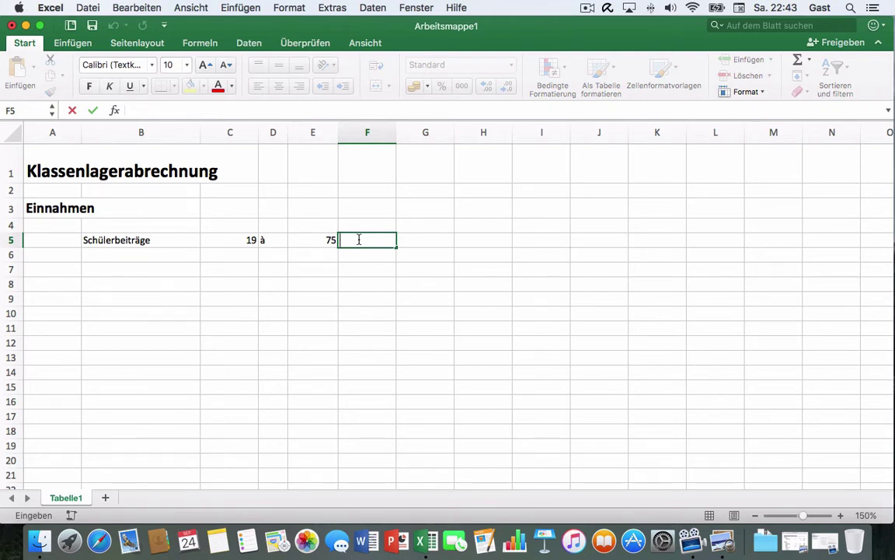
- Enter the formula =C5*E5 in F5 so it shows 1425
{"action": "type", "text": "="}
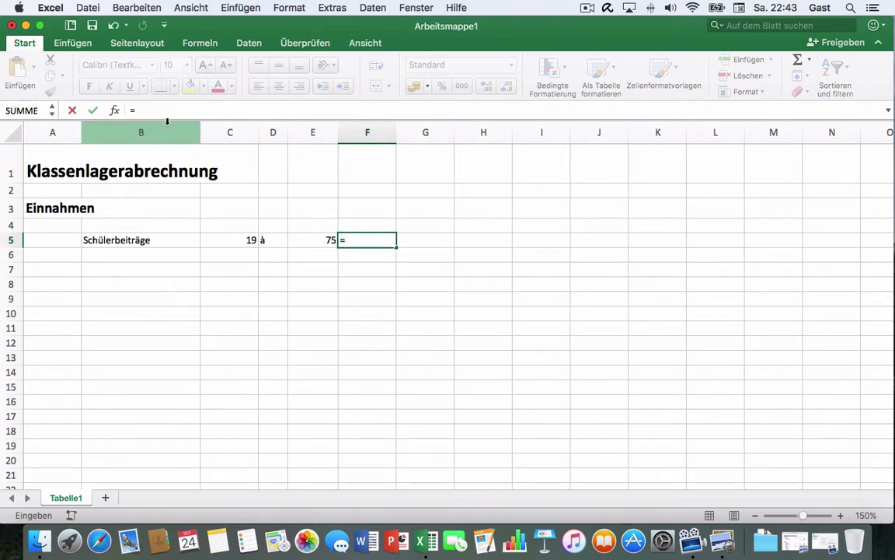
{"action": "left_click", "coordinate": [139, 111]}
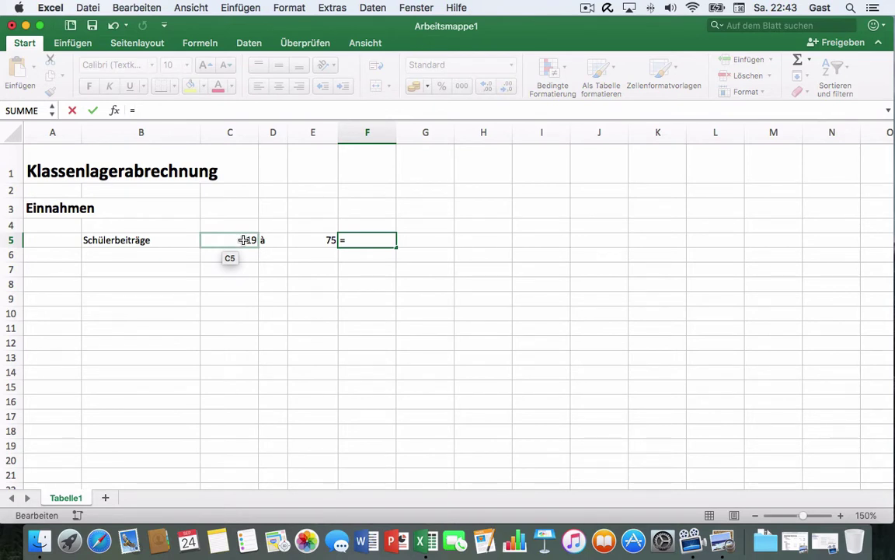
{"action": "left_click", "coordinate": [243, 240]}
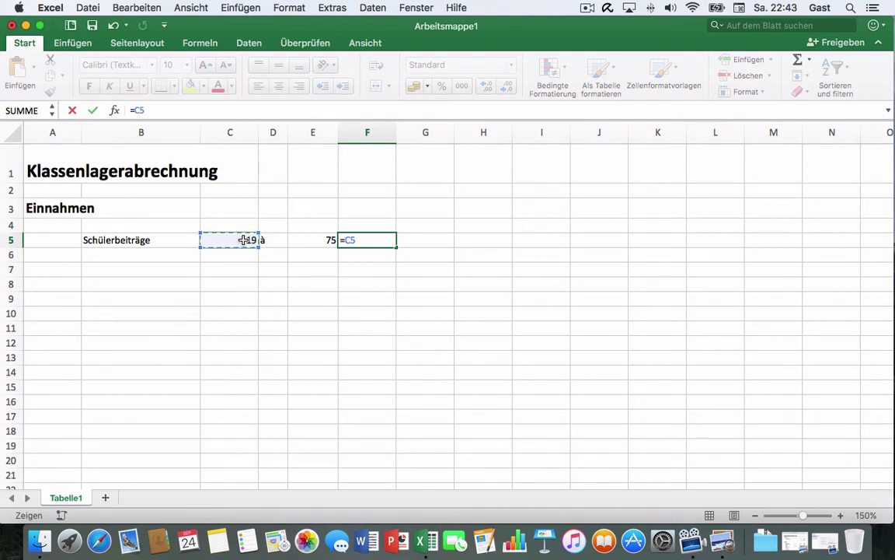
{"action": "type", "text": "*"}
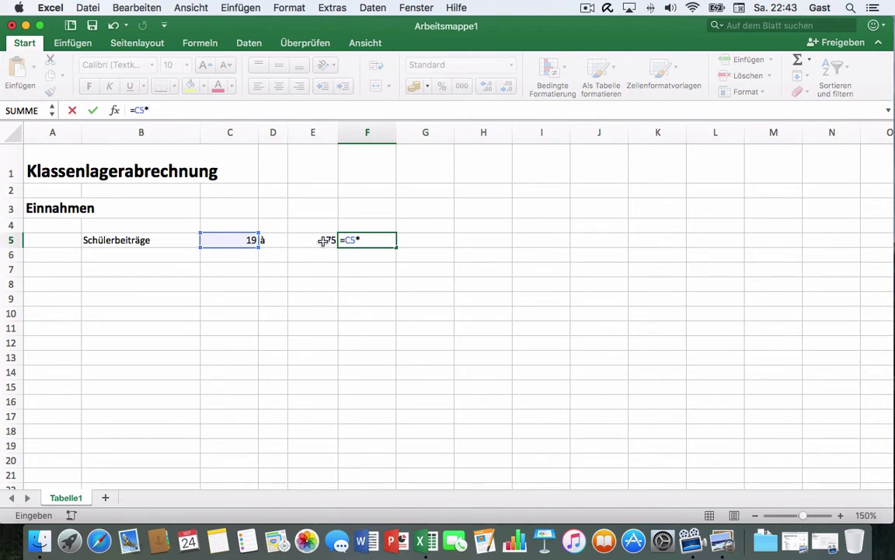
{"action": "left_click", "coordinate": [323, 241]}
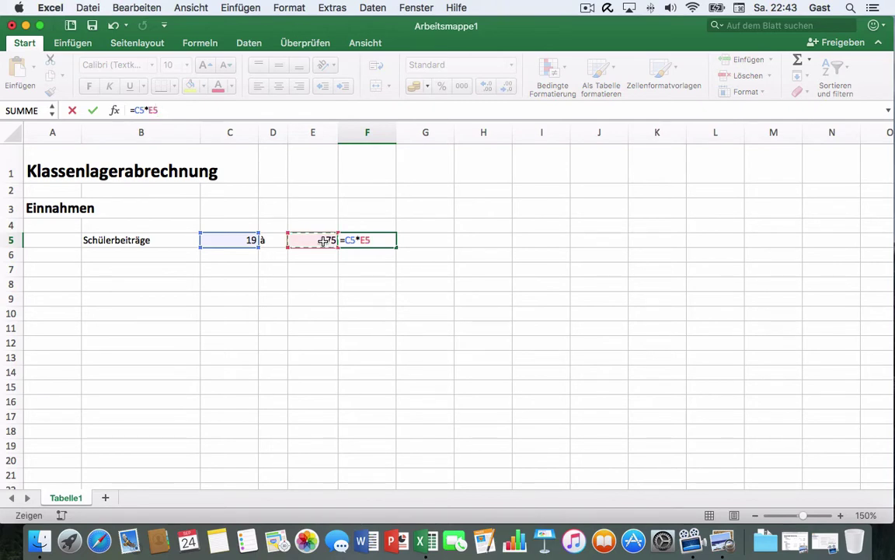
{"action": "key", "text": "Return"}
{"action": "scroll", "coordinate": [342, 242], "scroll_direction": "down", "scroll_amount": 2}
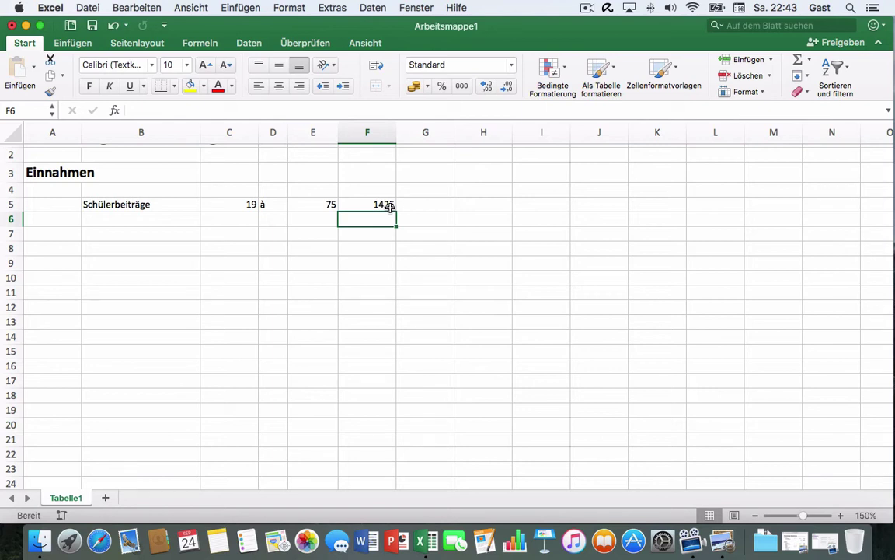
- Replace the Schülerbeiträge count in C5 with 18, recalculating F5 to 1350
{"action": "left_click", "coordinate": [252, 202]}
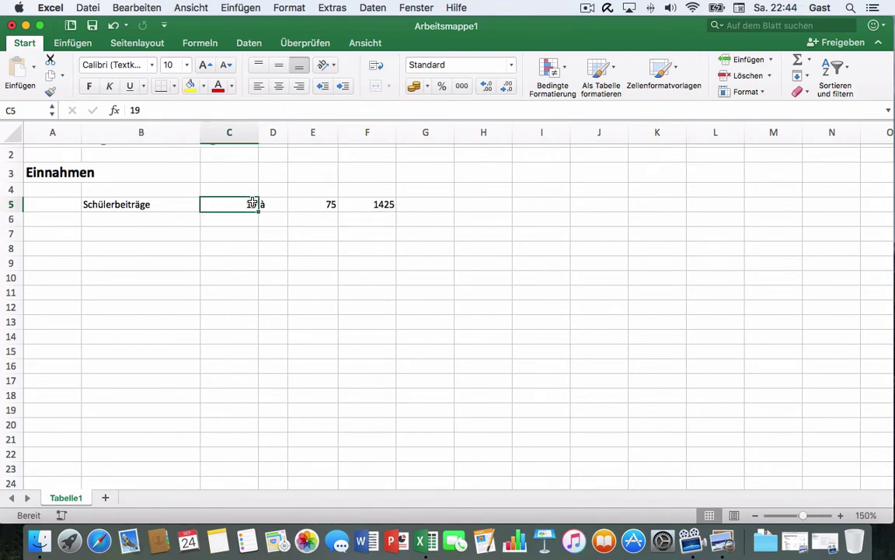
{"action": "double_click", "coordinate": [252, 203]}
{"action": "type", "text": "18"}
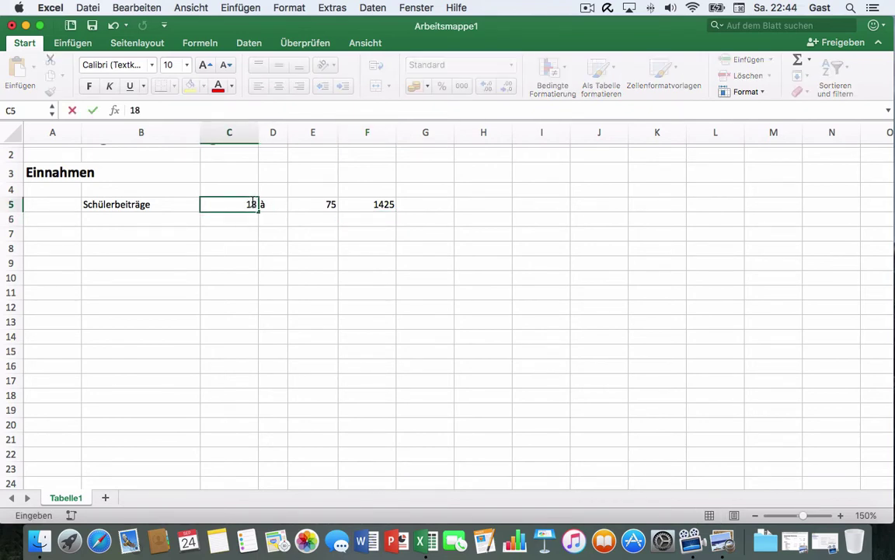
{"action": "key", "text": "Return"}
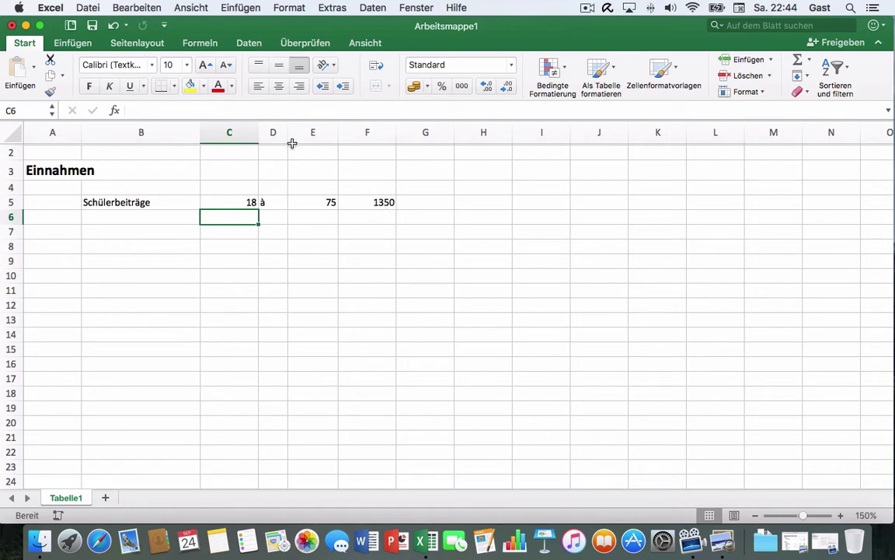
- Undo the edit with Bearbeiten > Rückgängig, restoring C5 to 19 and F5 to 1425
{"action": "left_click", "coordinate": [126, 28]}
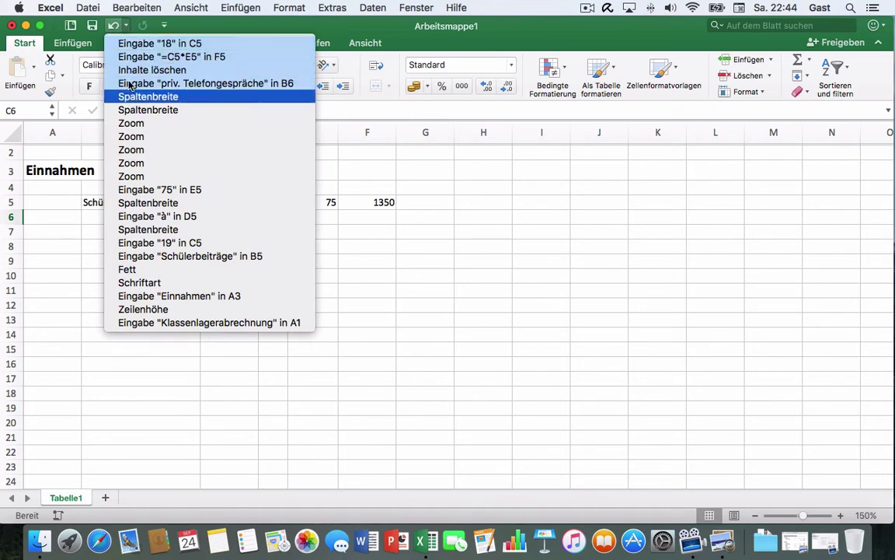
{"action": "left_click", "coordinate": [115, 29]}
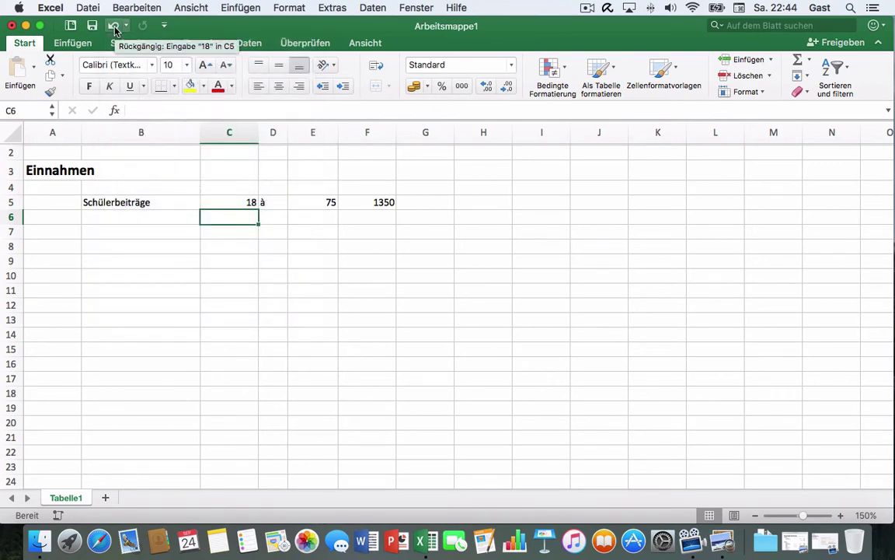
{"action": "left_click", "coordinate": [137, 8]}
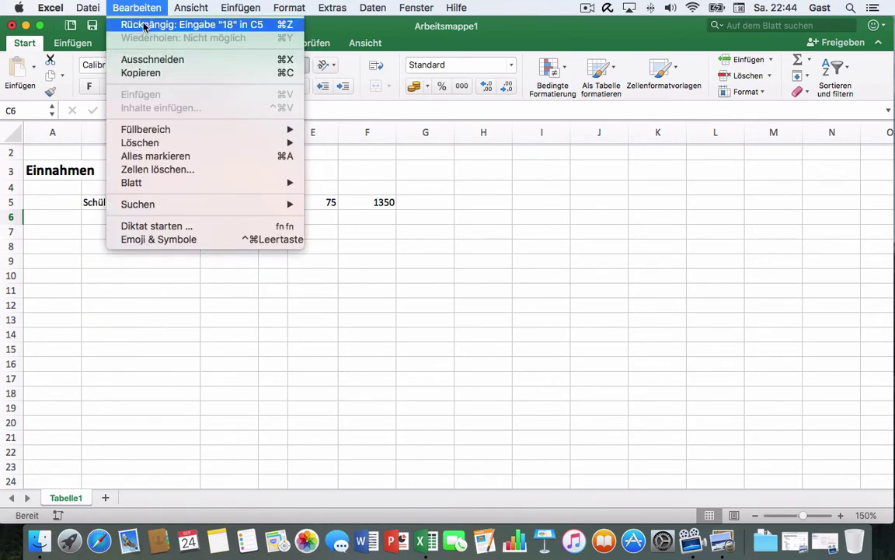
{"action": "left_click", "coordinate": [144, 25]}
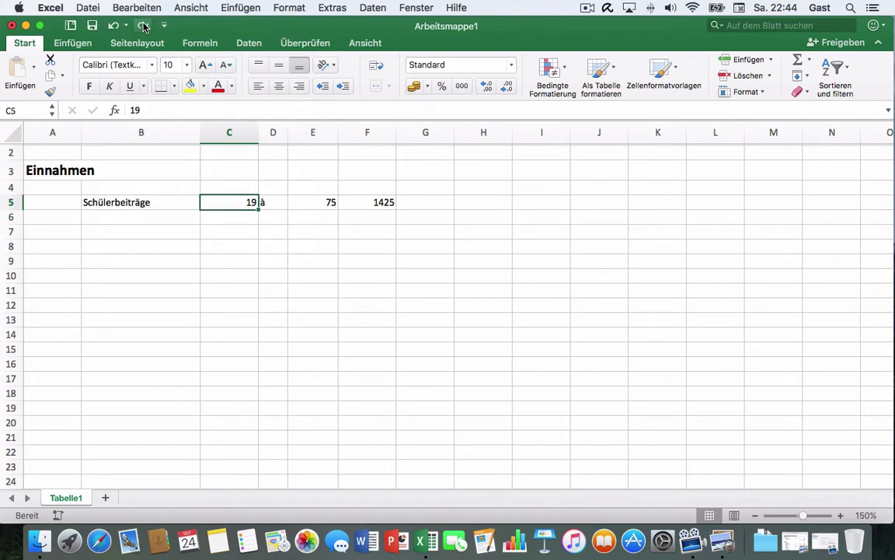
{"action": "left_click", "coordinate": [94, 217]}
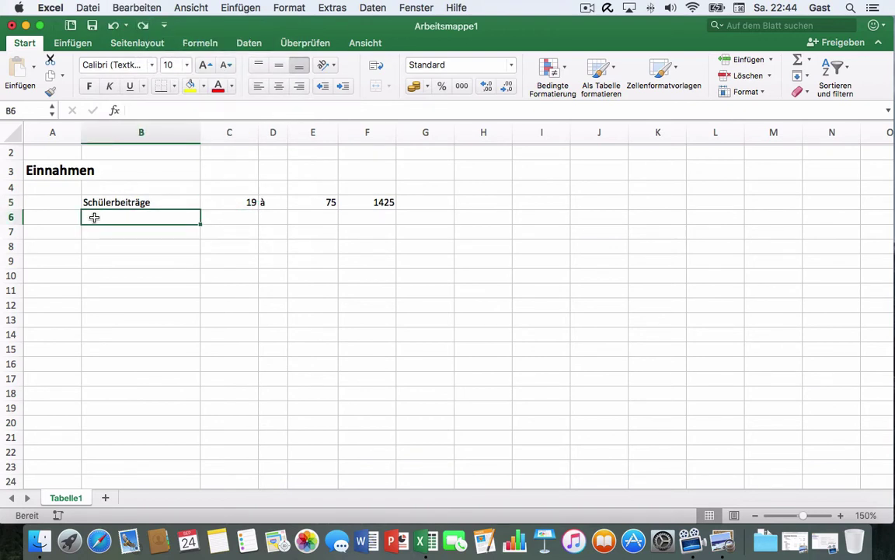
- Enter the label 'priv. Telefongespräche' in B6 with the amount 21.7 in F6
{"action": "type", "text": "priv. Telefongespräche"}
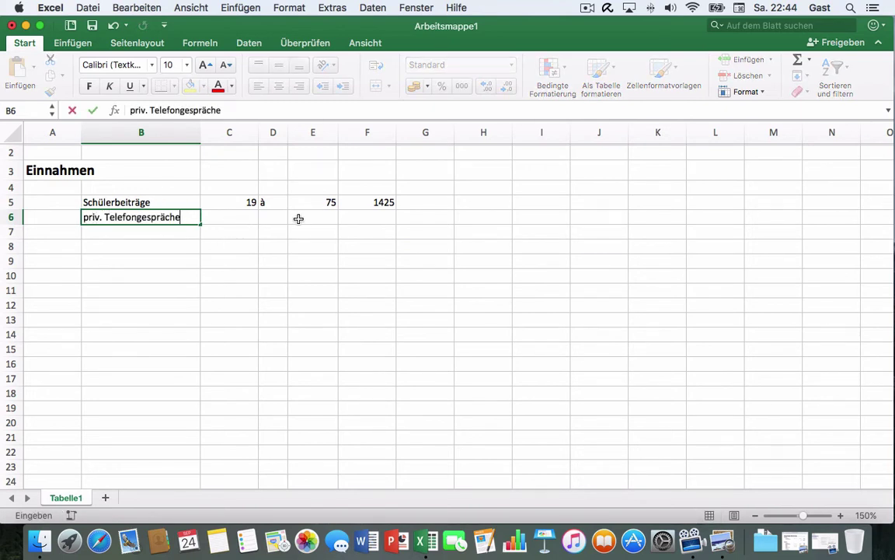
{"action": "left_click", "coordinate": [384, 214]}
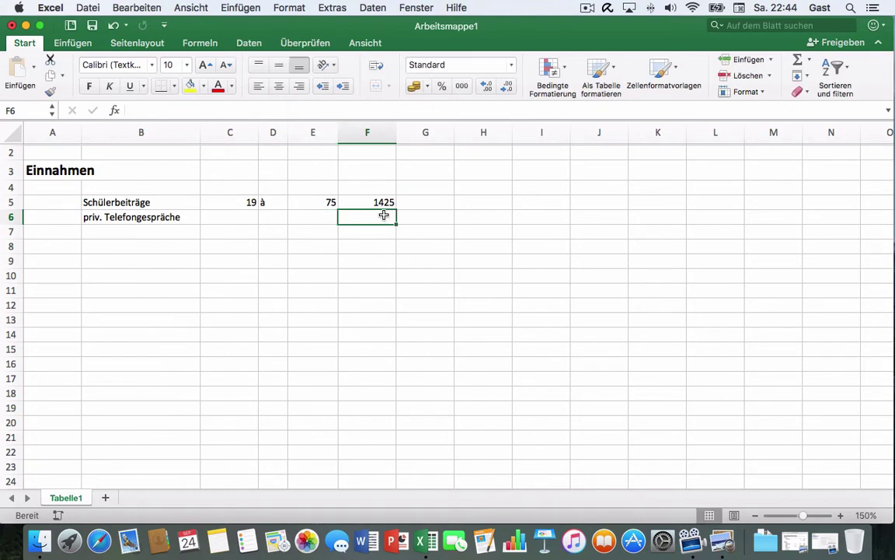
{"action": "type", "text": "21."}
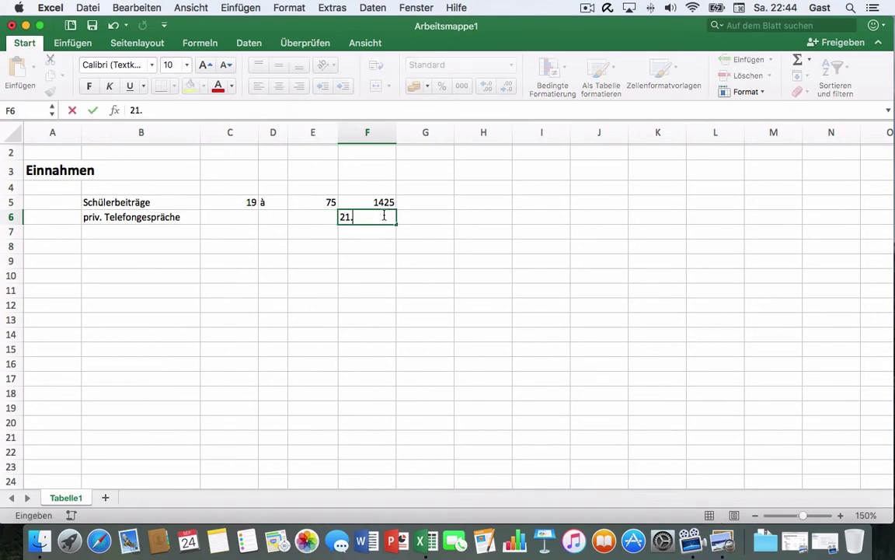
{"action": "type", "text": "7"}
{"action": "left_click", "coordinate": [373, 230]}
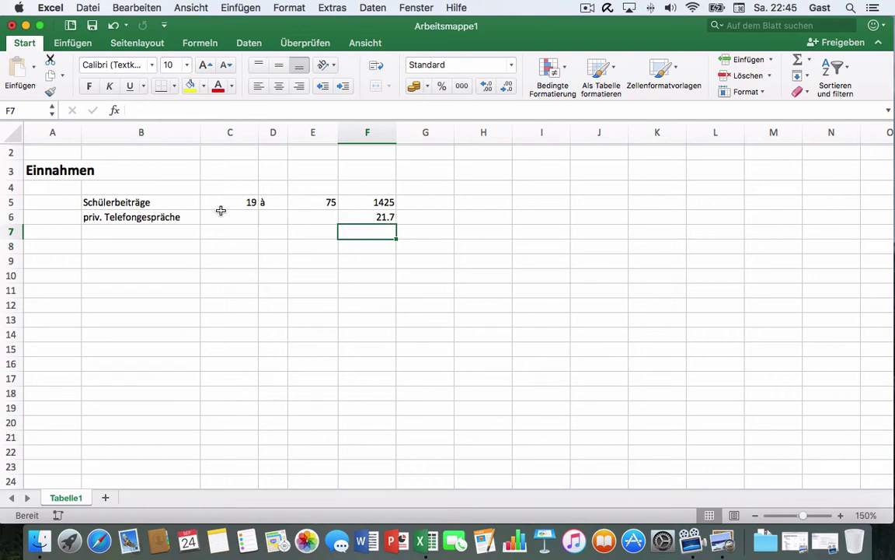
- Label B7 'Total Einnahmen' and AutoSum =SUMME(F5:F6) into F7, giving 1446.7
{"action": "left_click", "coordinate": [115, 231]}
{"action": "type", "text": "Total Einnahmen"}
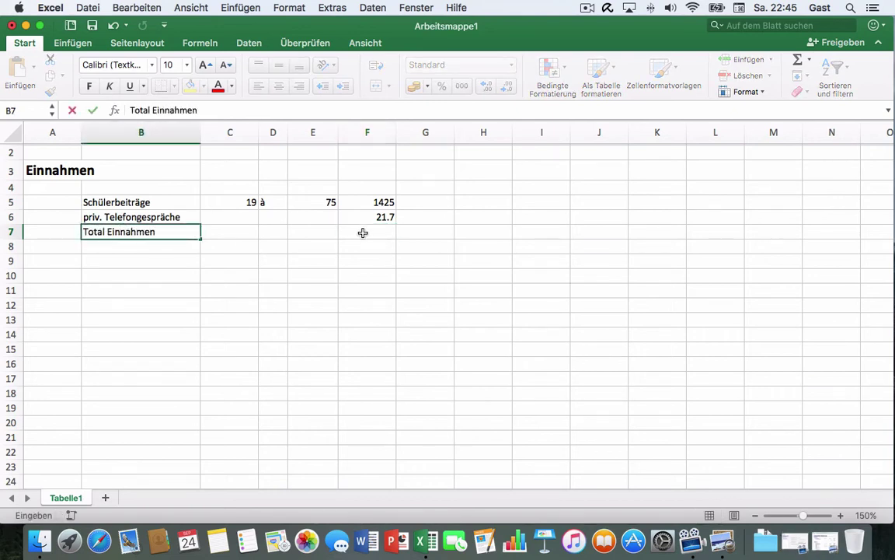
{"action": "left_click", "coordinate": [366, 231]}
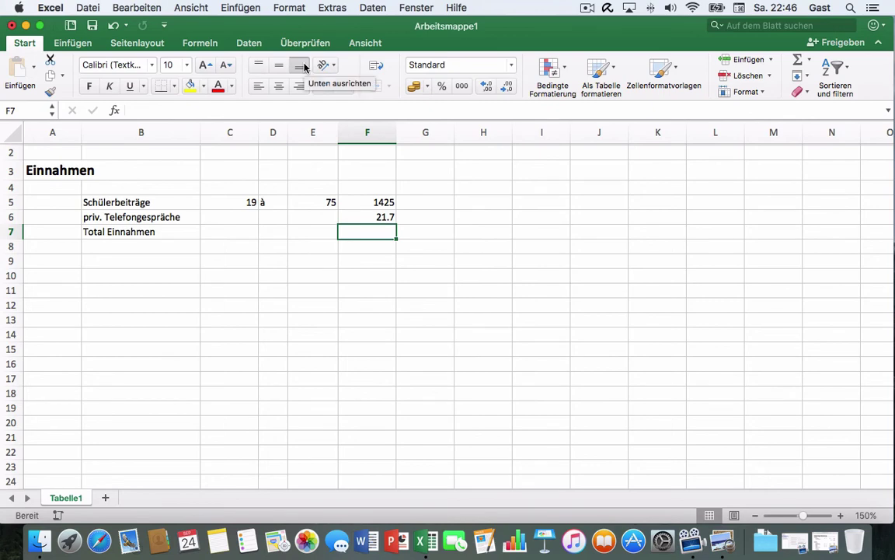
{"action": "left_click", "coordinate": [800, 62]}
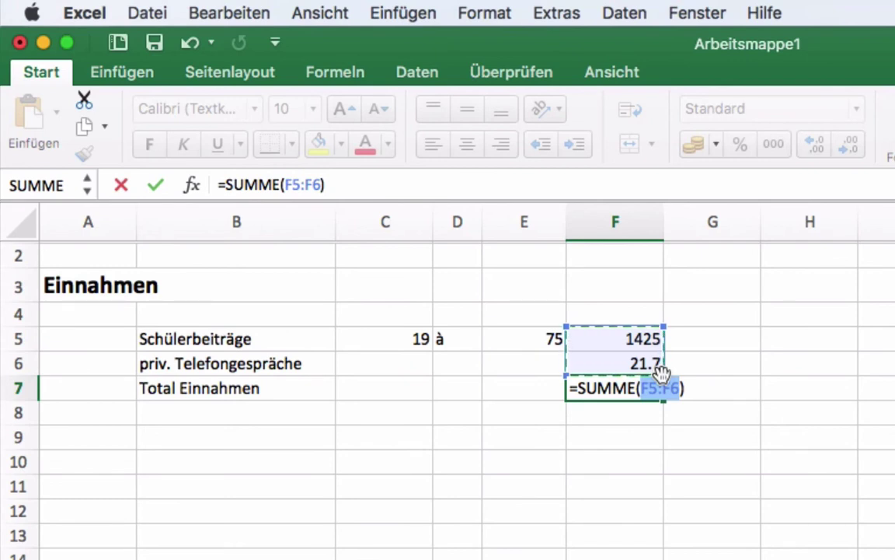
{"action": "key", "text": "Return"}
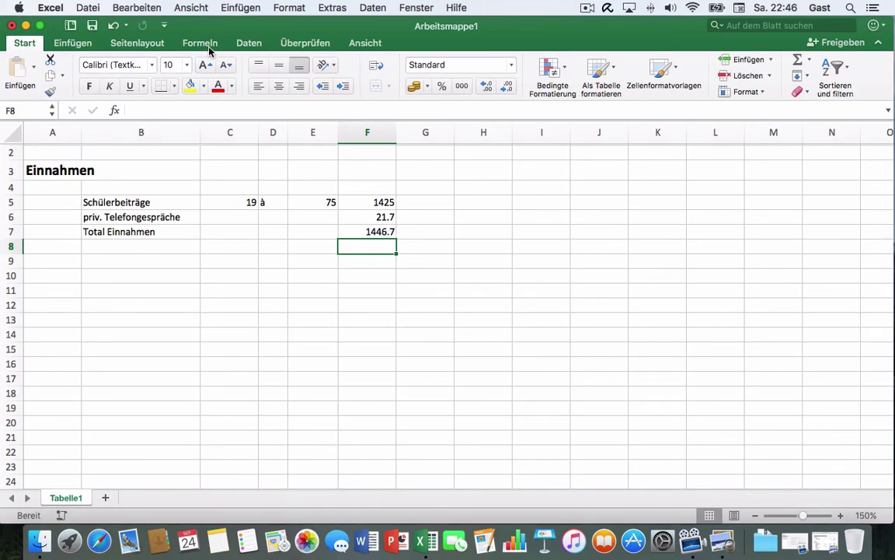
- Open the Formel-Generator from the Formeln tab via Funktion einfügen, starting a formula in F8
{"action": "left_click", "coordinate": [208, 49]}
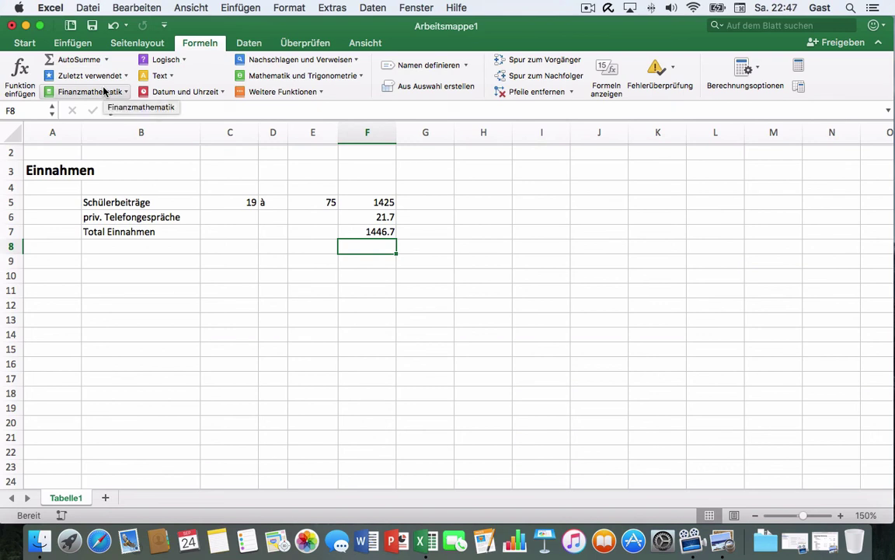
{"action": "left_click", "coordinate": [22, 70]}
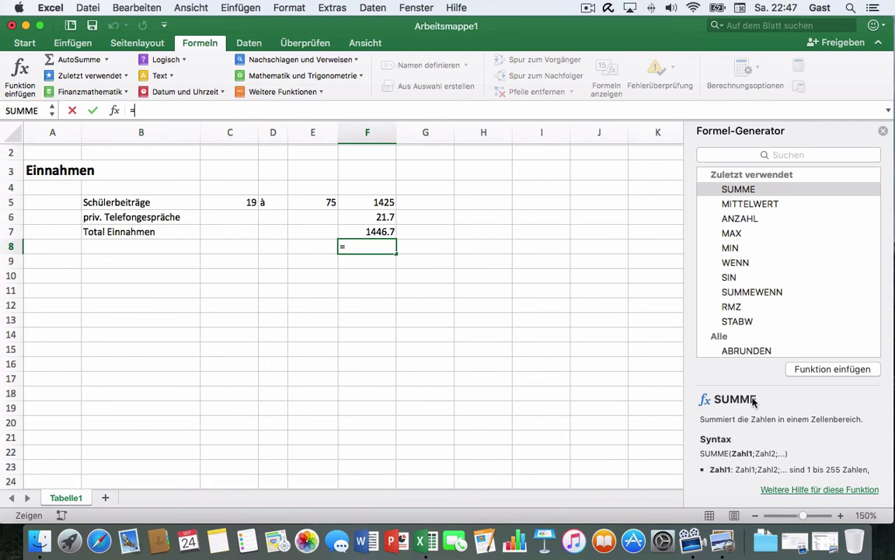
{"action": "scroll", "coordinate": [750, 239], "scroll_direction": "down", "scroll_amount": 1}
{"action": "scroll", "coordinate": [751, 237], "scroll_direction": "down", "scroll_amount": 3}
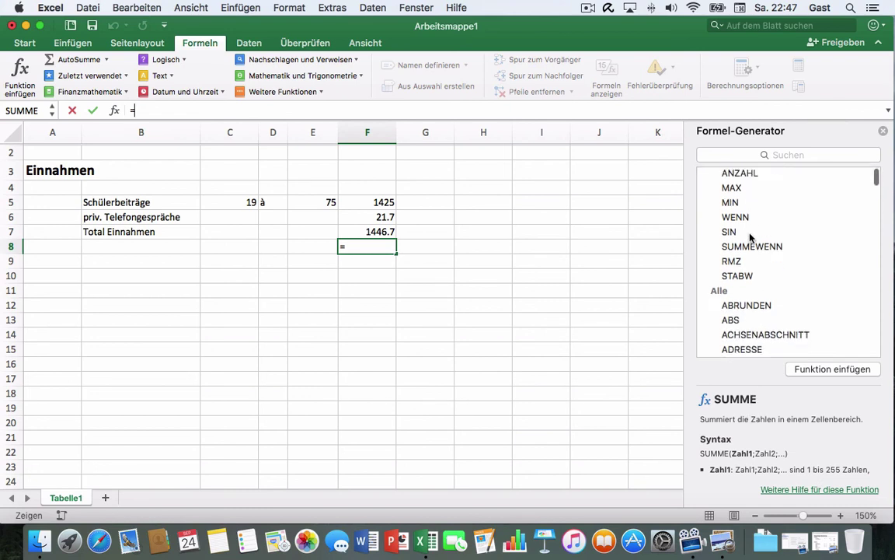